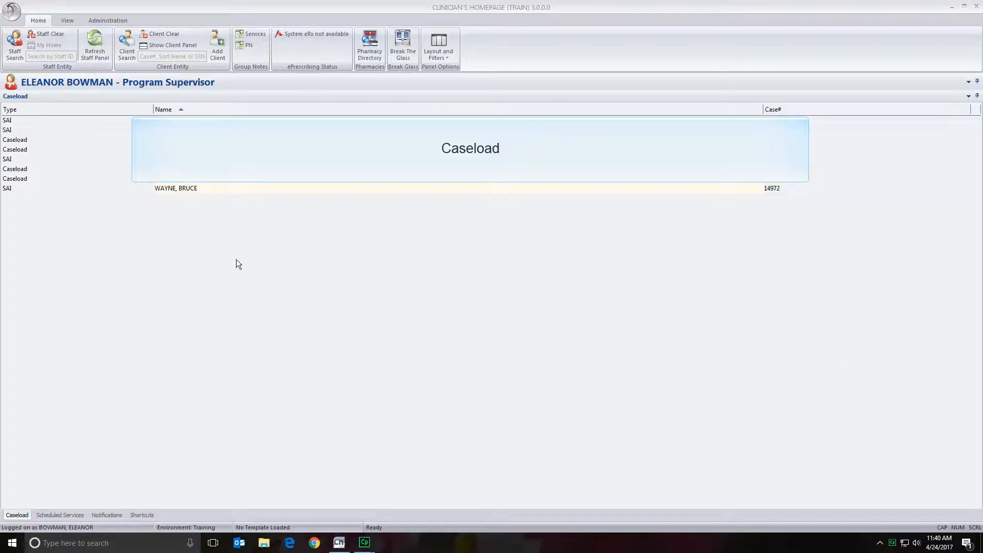
Step: Open the client panel for the last client in the caseload and create an Individual Progress Note with start date 4/24/2017
right_click(192, 187)
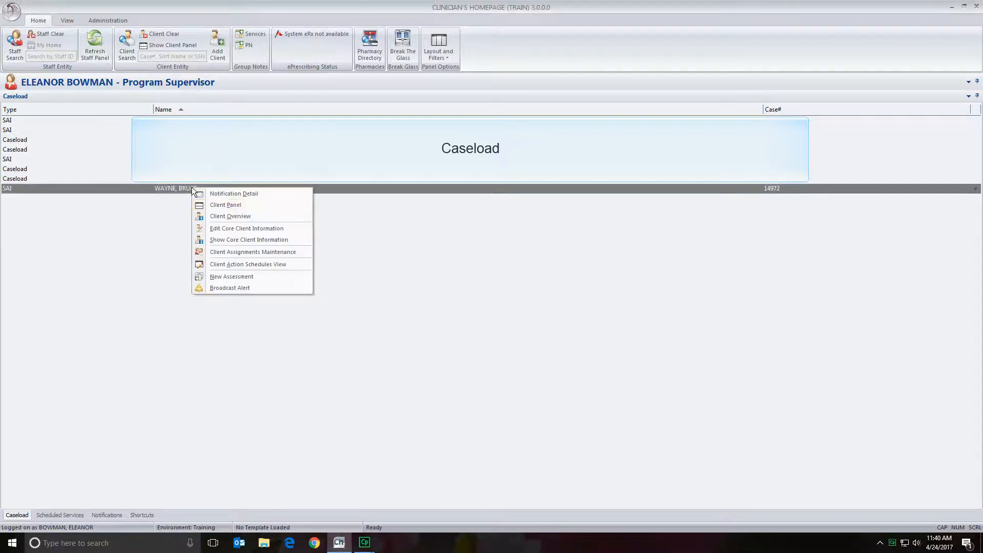
left_click(244, 205)
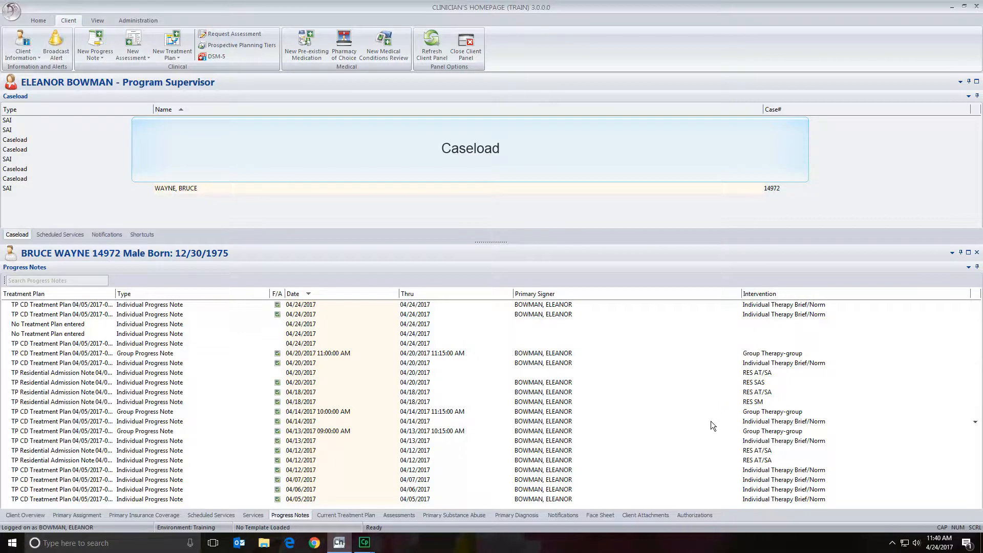
left_click(91, 47)
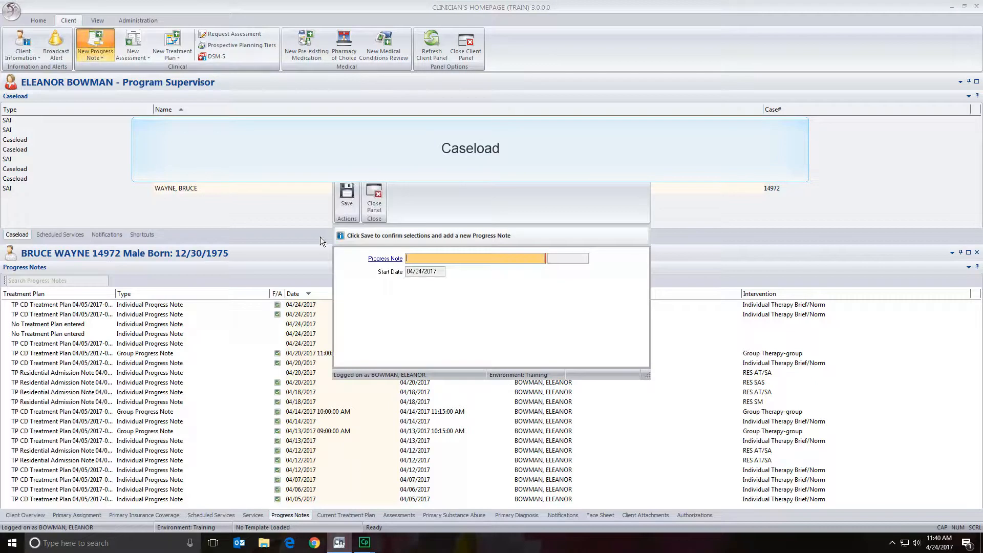
left_click(393, 262)
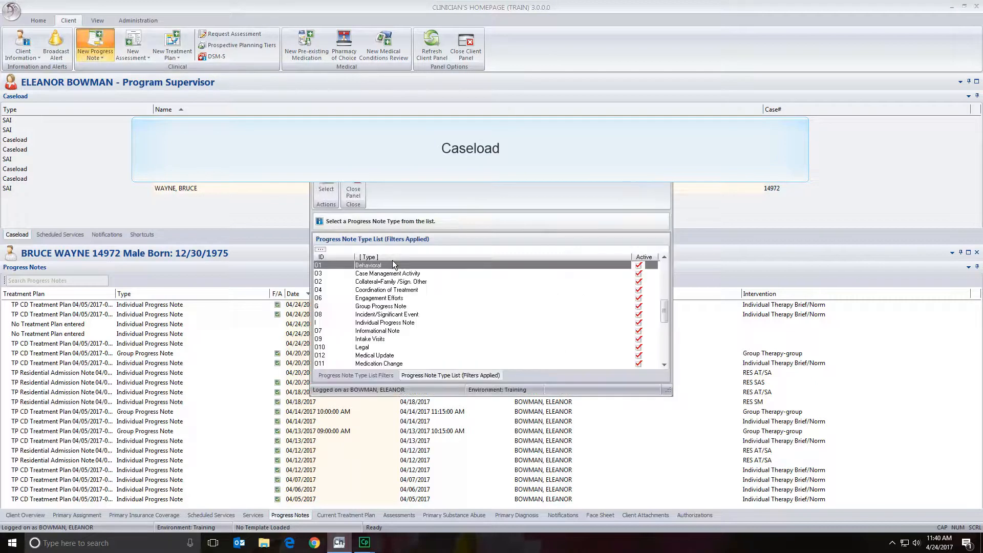
left_click(397, 325)
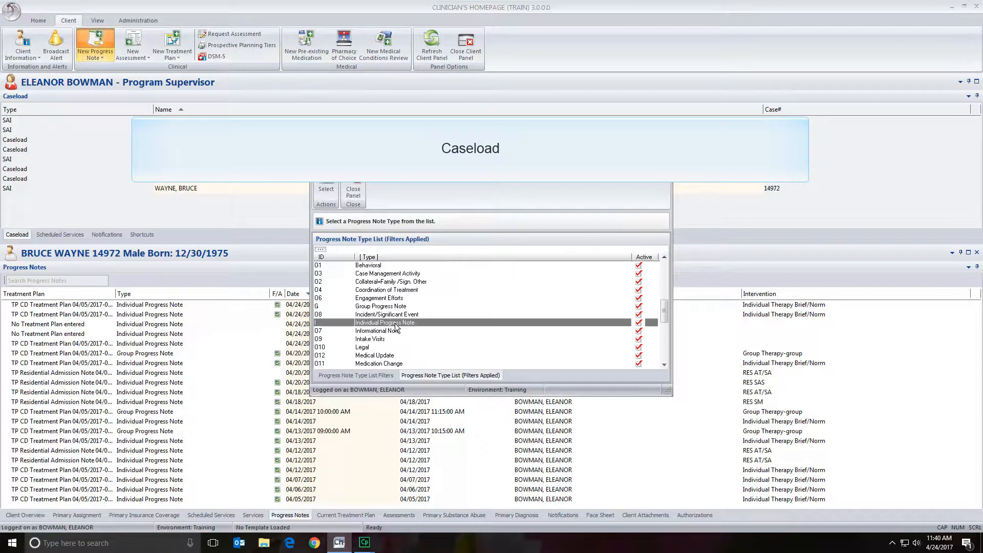
left_click(326, 187)
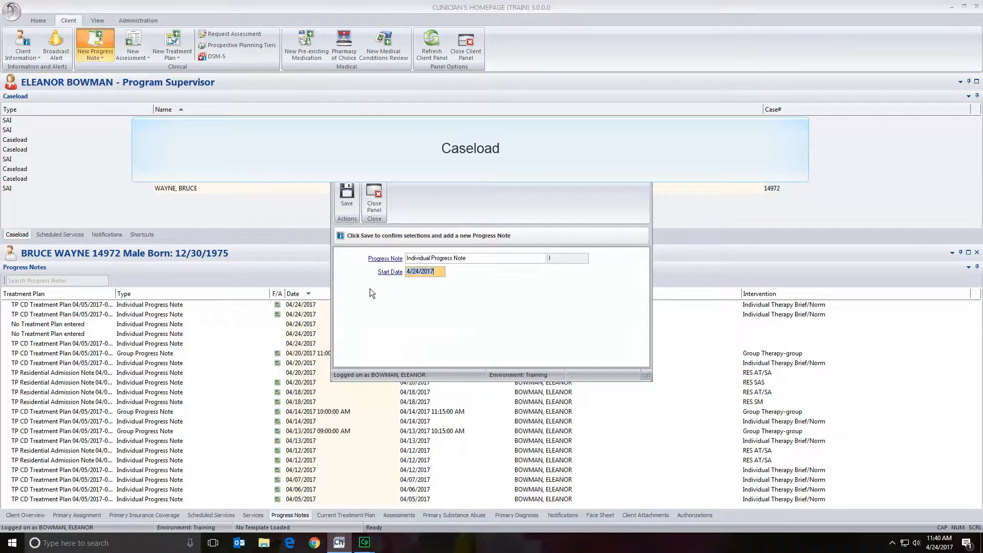
left_click(350, 204)
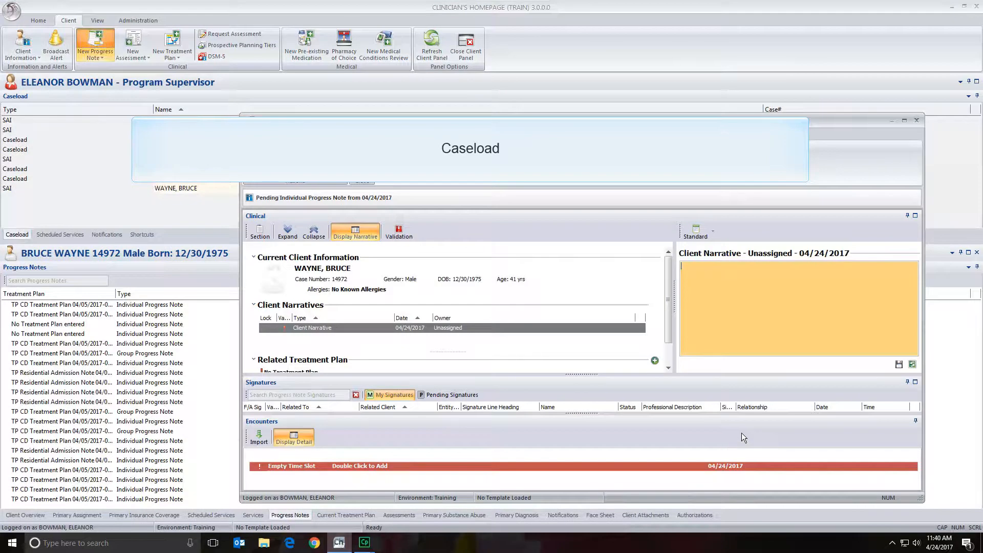
Step: Link the CD Treatment Plan to the note with intervention Individual Therapy Brief/Norm [204] and objective Discuss and Set a Stop Date For Nicotine Use
left_click_drag(924, 501, 942, 502)
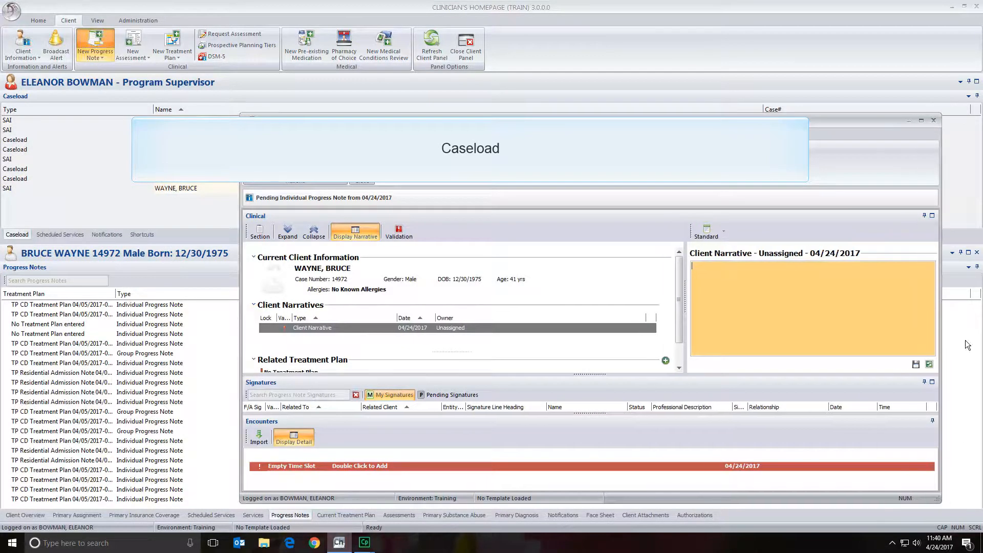
left_click(920, 121)
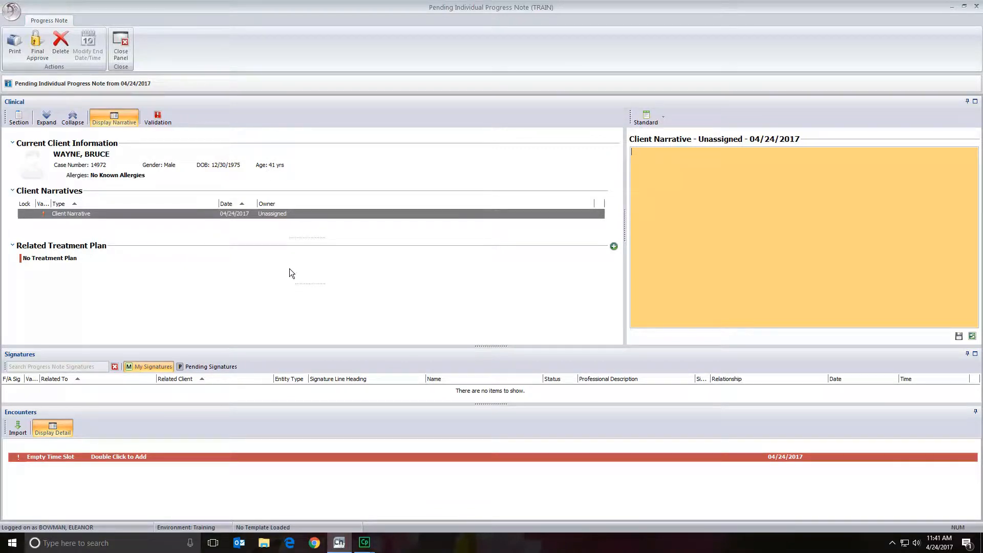
left_click(614, 247)
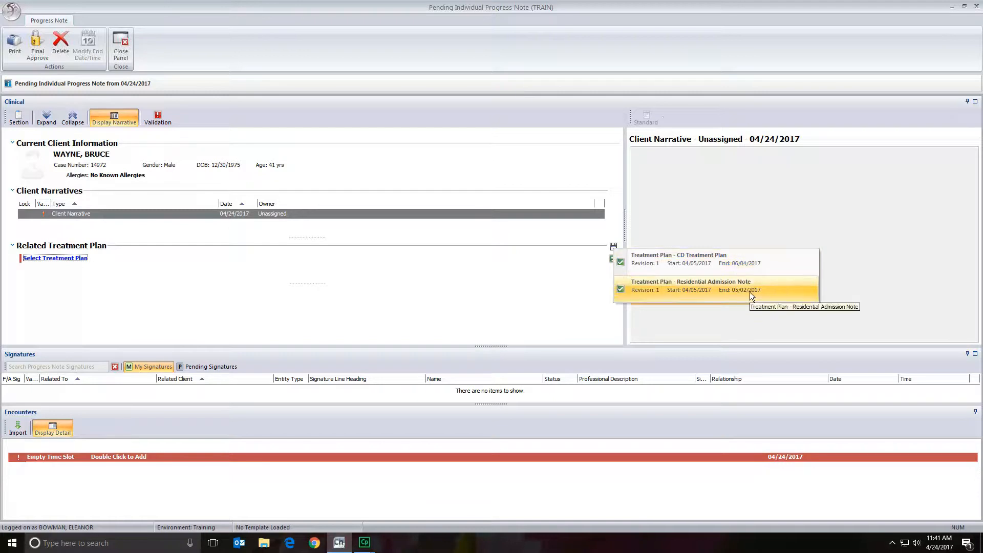
left_click(780, 265)
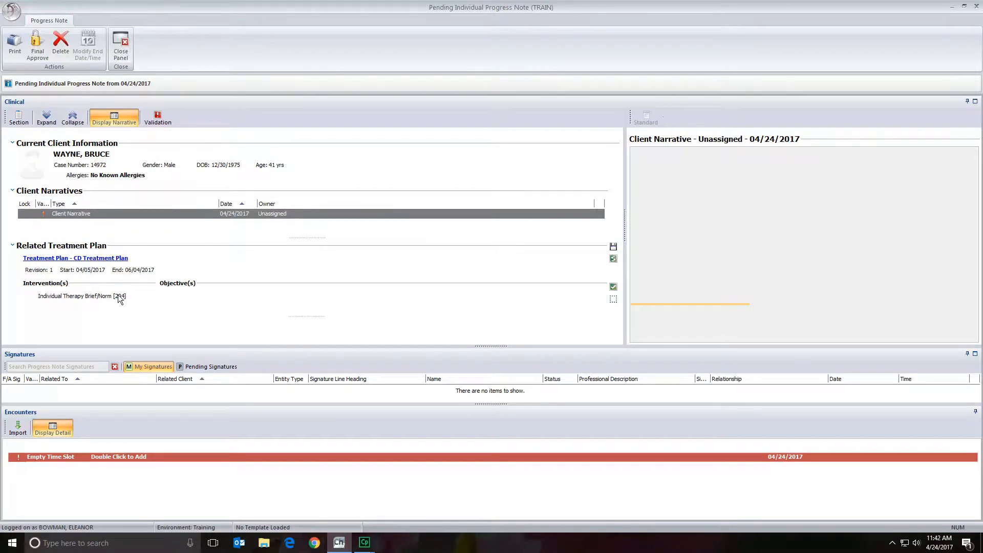
left_click(36, 295)
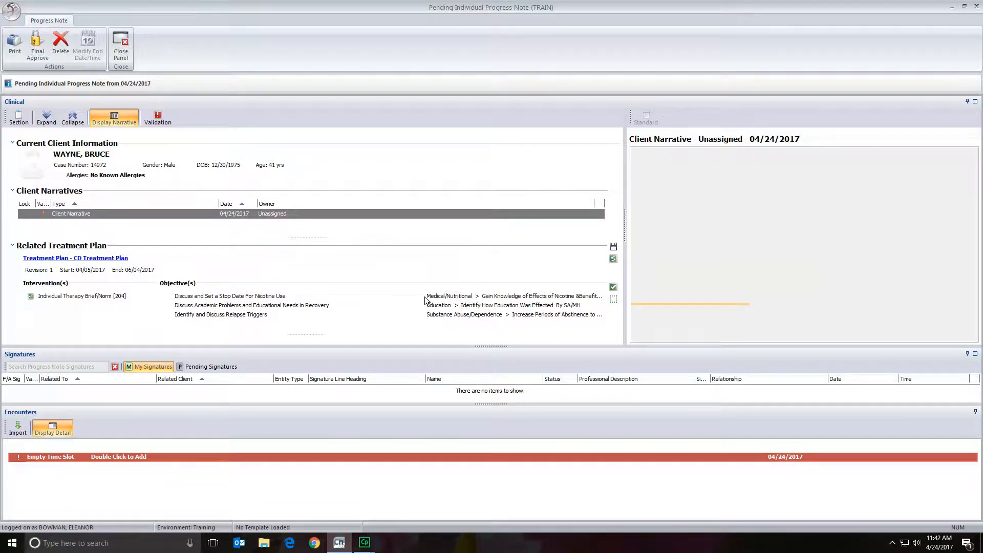
mouse_move(426, 319)
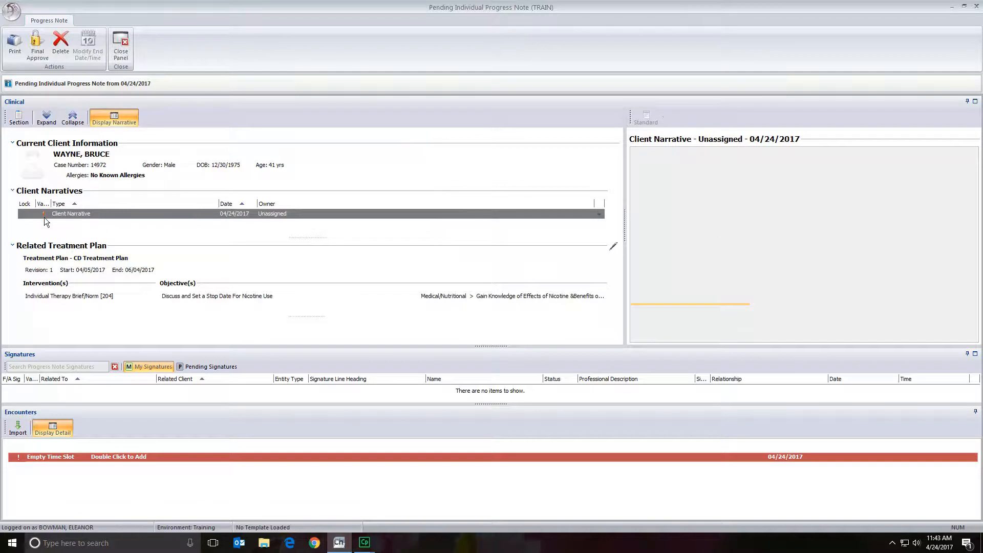
Step: Open the Client Narrative for editing and insert the OASAS Progress standard text, ID 23
mouse_move(43, 216)
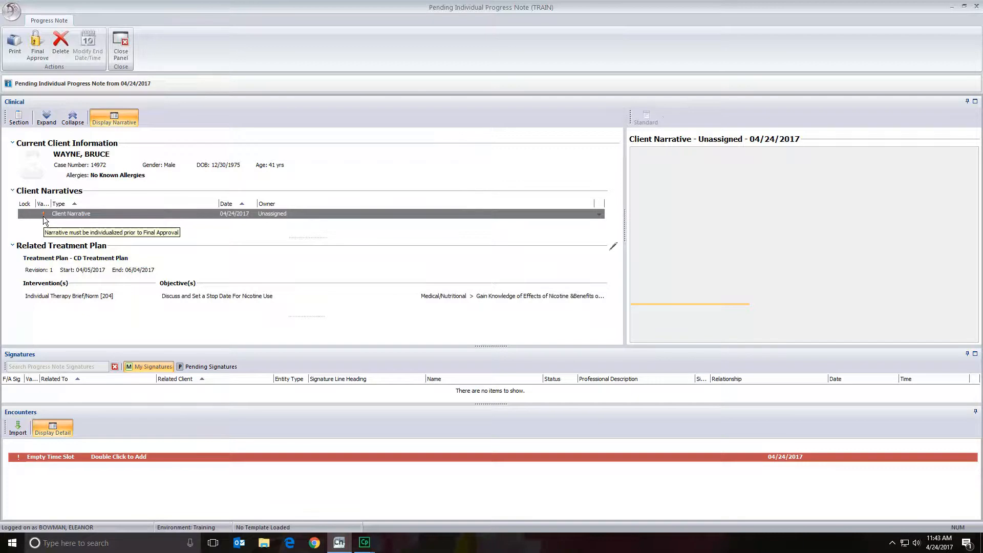
double_click(108, 213)
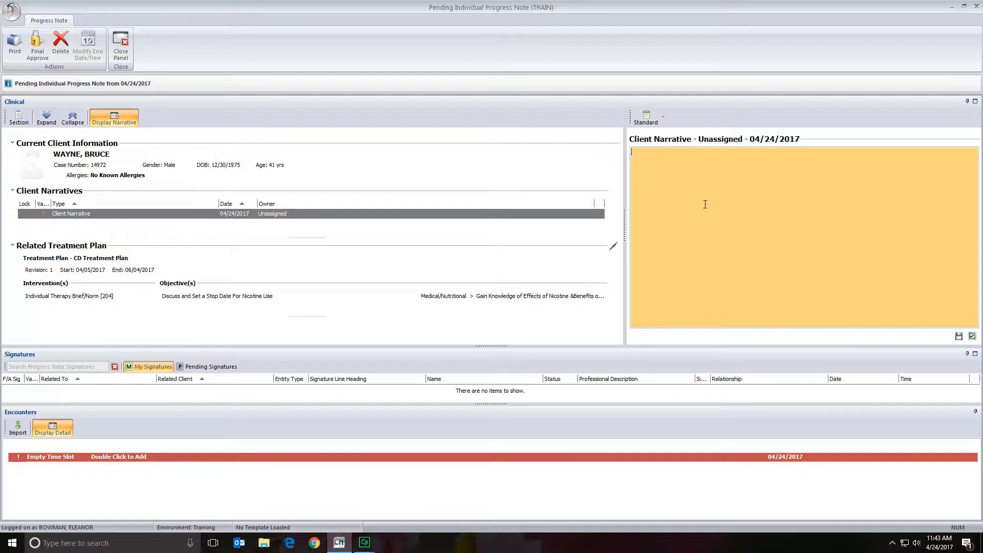
left_click(648, 121)
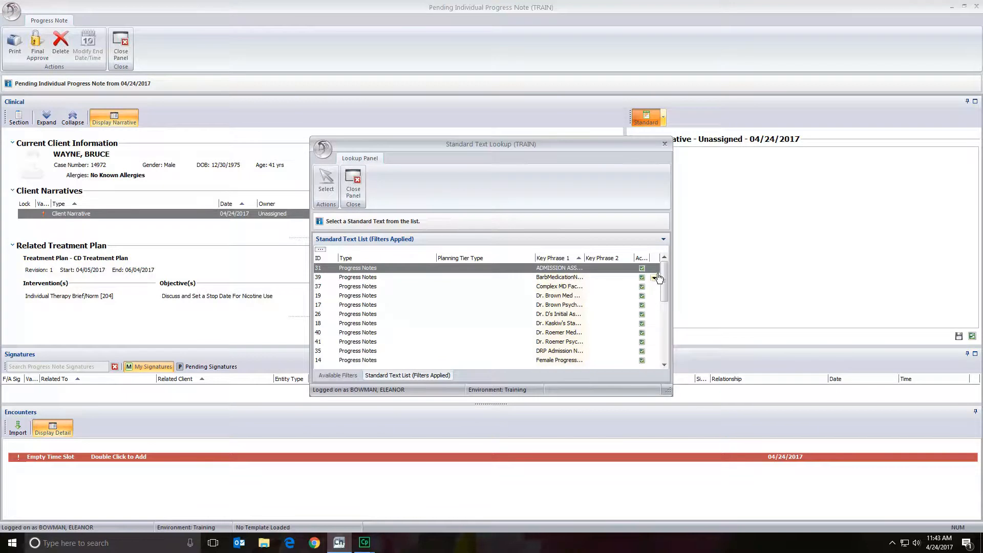
left_click_drag(663, 268, 665, 315)
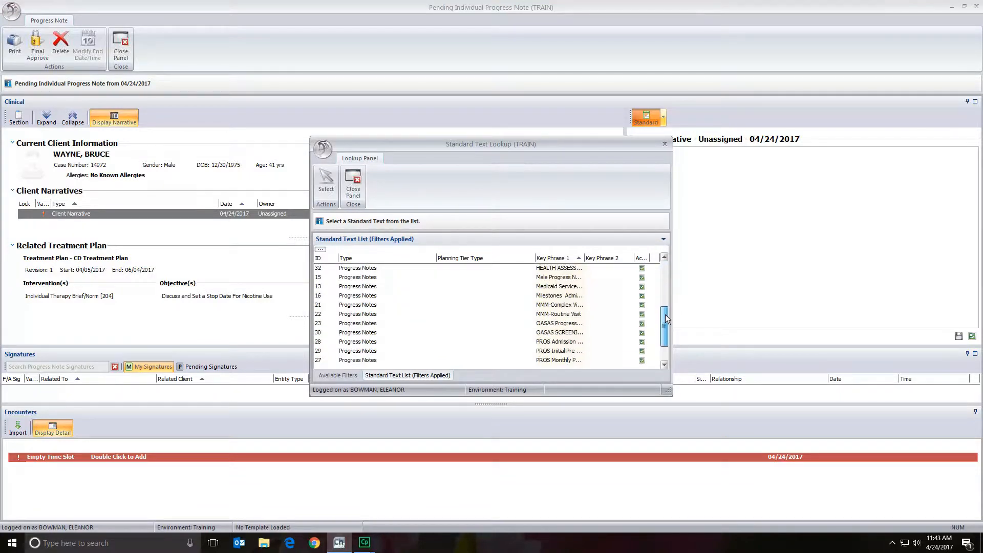
left_click(577, 324)
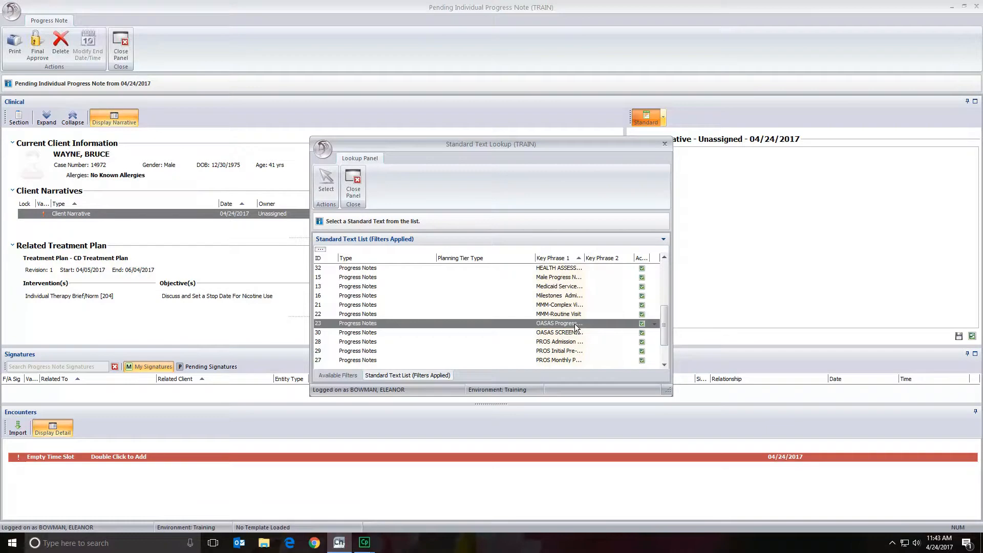
left_click(325, 183)
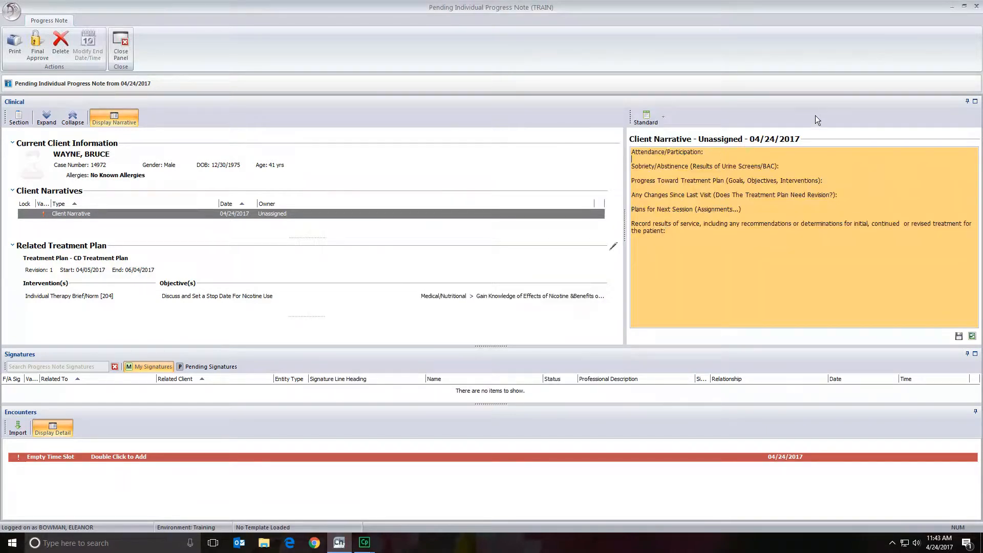
Step: Enter "Test Test Test" under Attendance/Participation in the client narrative and save the narrative
key("Return")
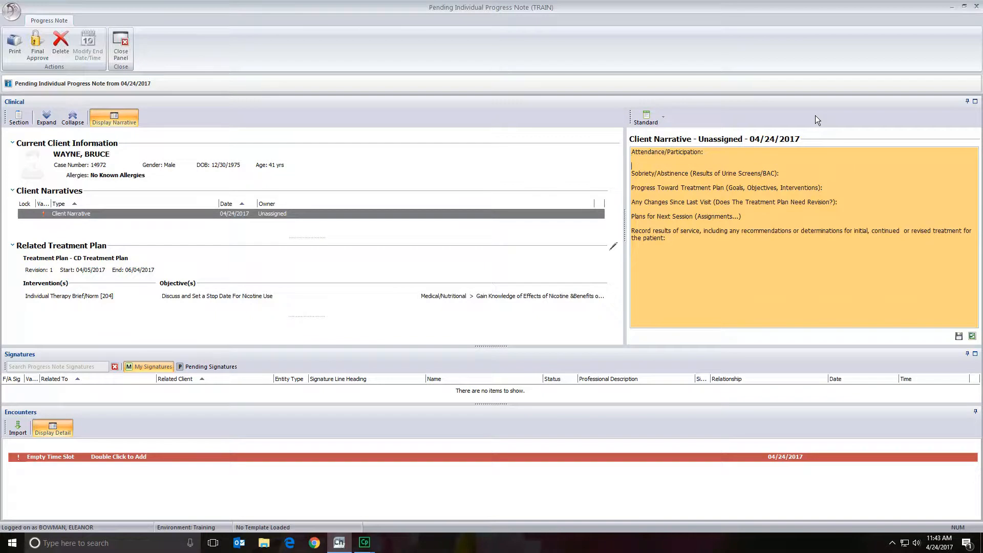
type("Test Test Test")
left_click(959, 337)
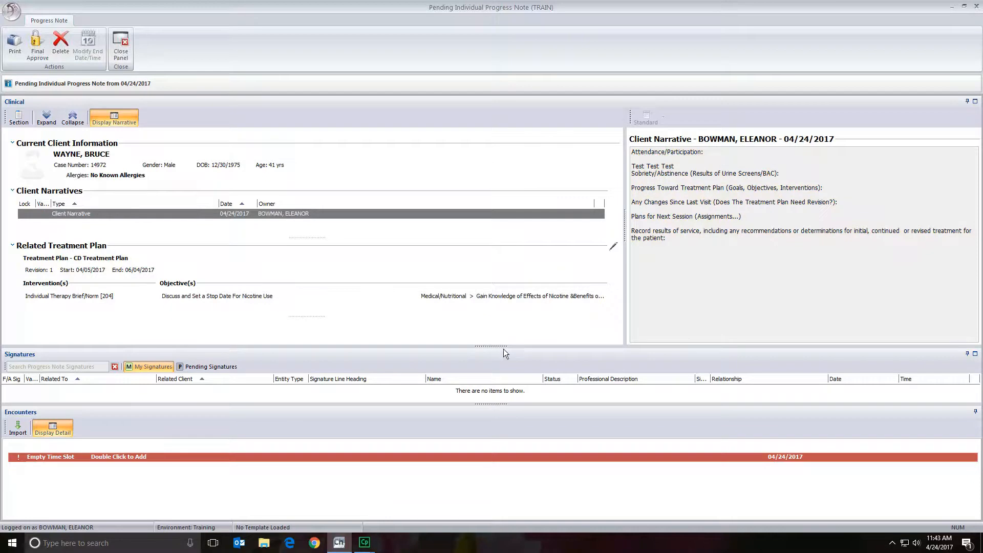
Step: Enlarge the Signatures area and turn off the My Signatures and Pending Signatures filters to list all signature lines
left_click_drag(489, 346, 491, 254)
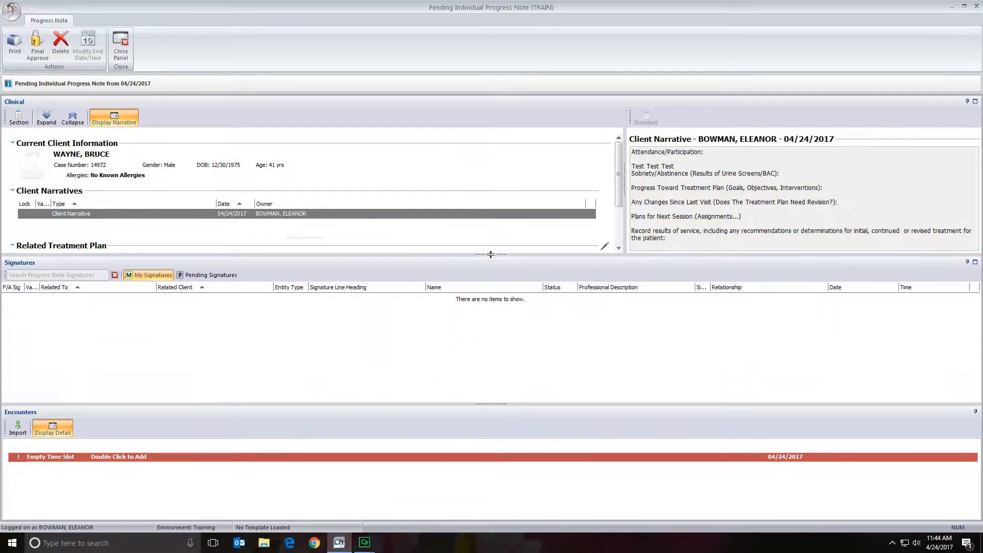
left_click(222, 275)
left_click(158, 275)
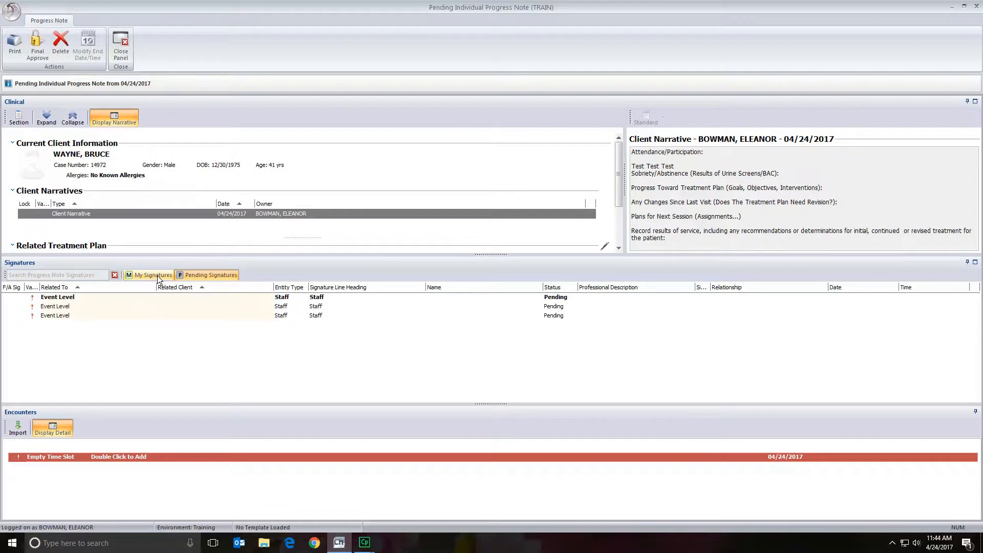
left_click(160, 277)
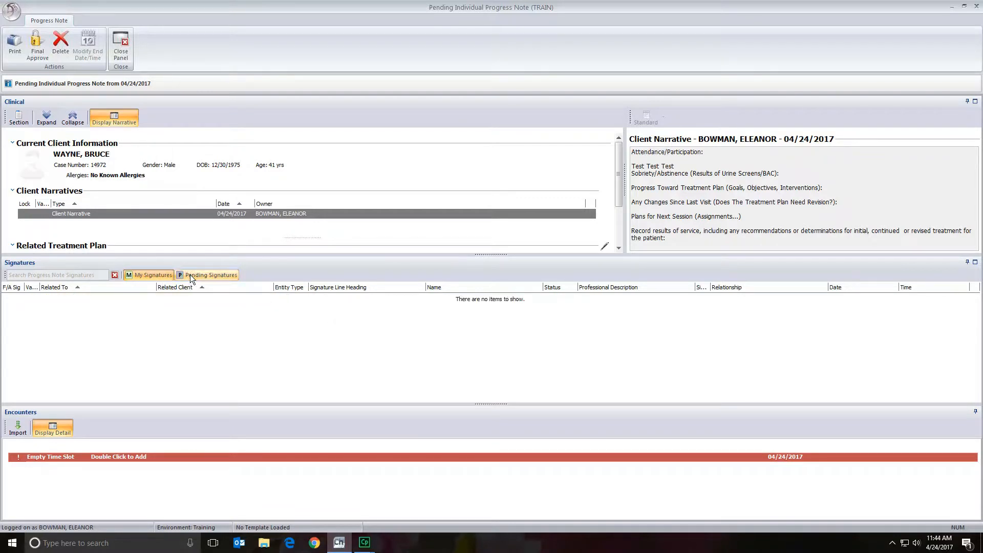
left_click(161, 275)
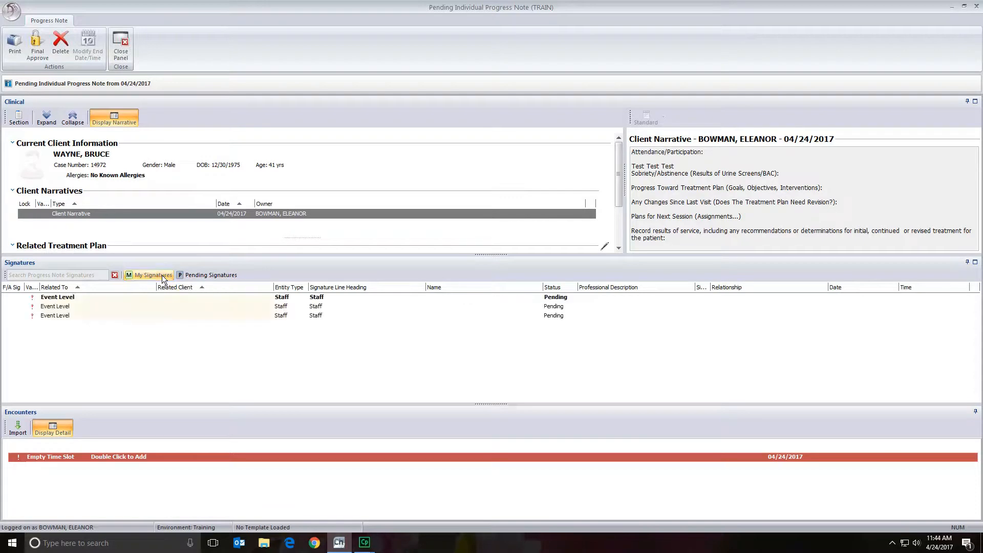
Step: Electronically sign the first Event Level staff signature line
left_click(323, 299)
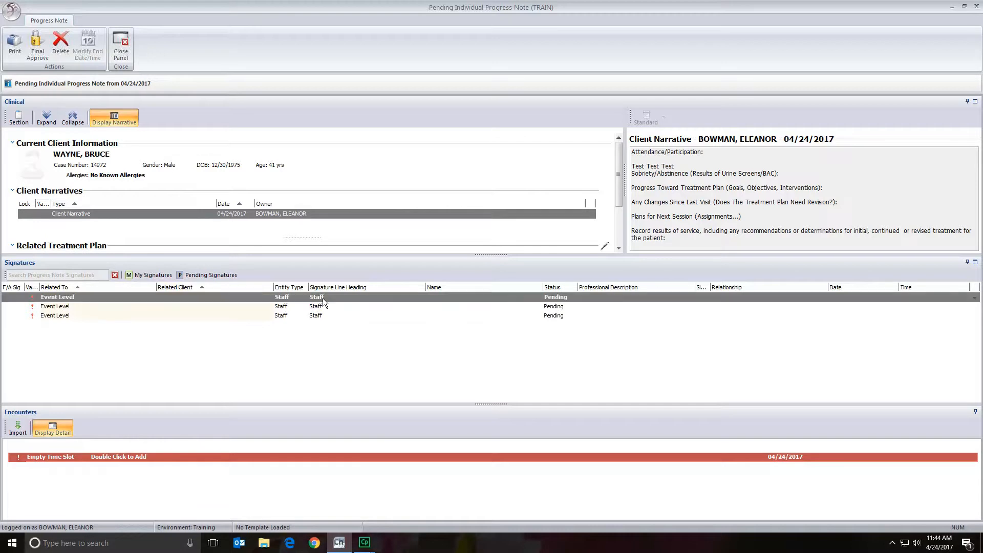
right_click(323, 298)
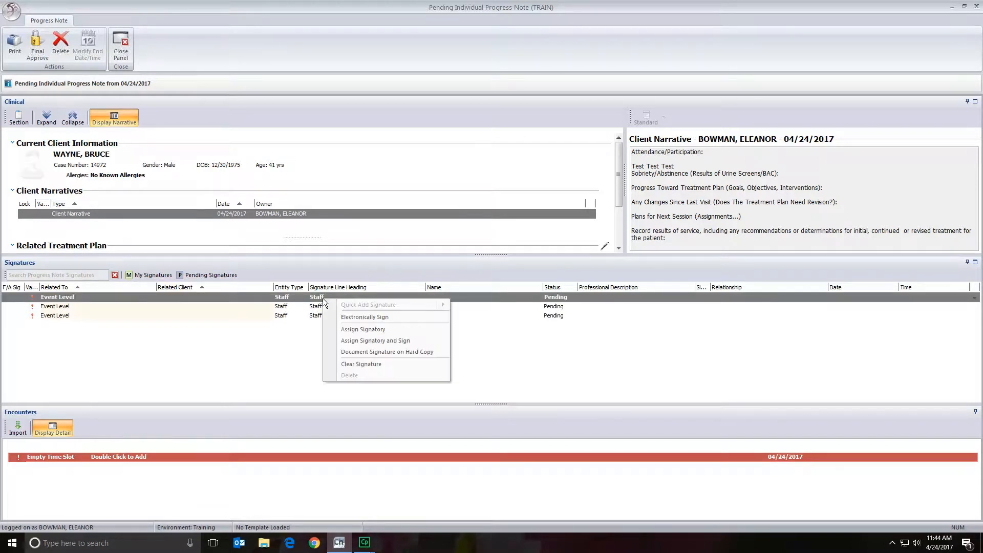
left_click(350, 317)
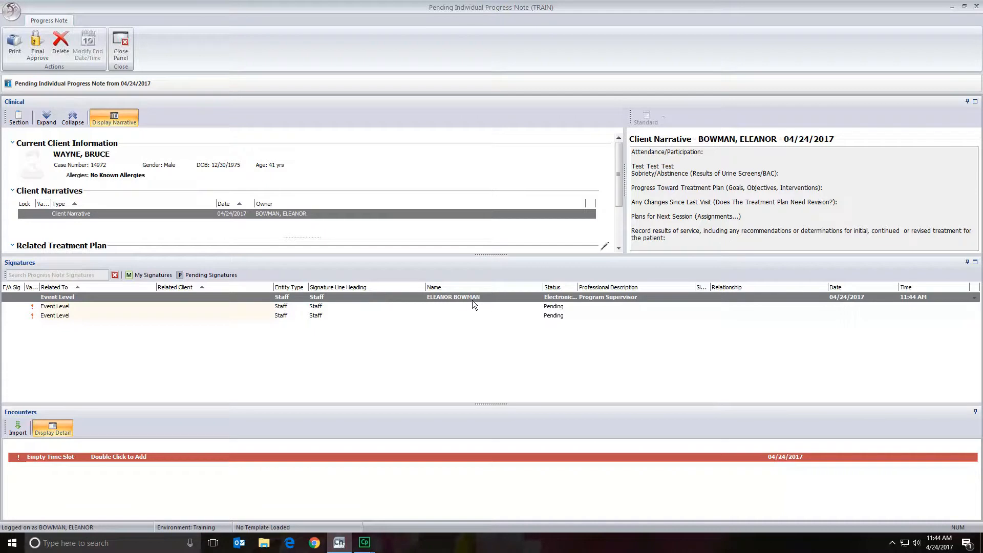
Step: Assign another staff member as signatory on the second Event Level signature line, finding them by staff ID
right_click(325, 307)
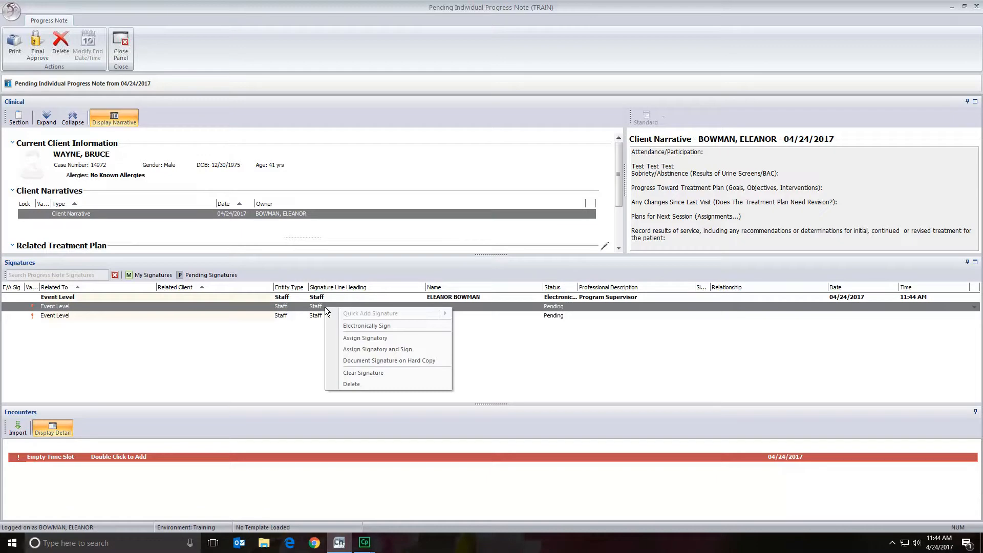
left_click(381, 338)
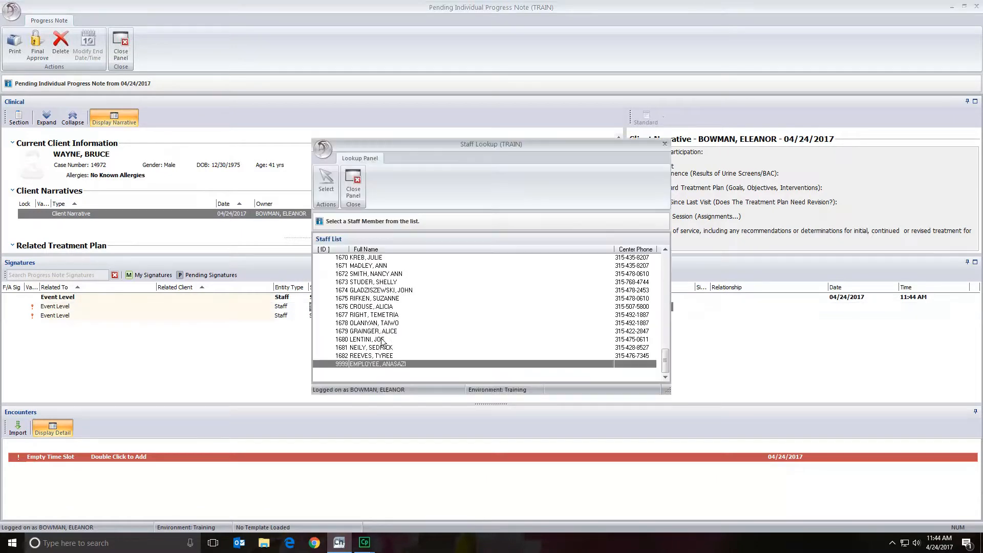
left_click(371, 314)
type("1007")
key("Return")
key("Return")
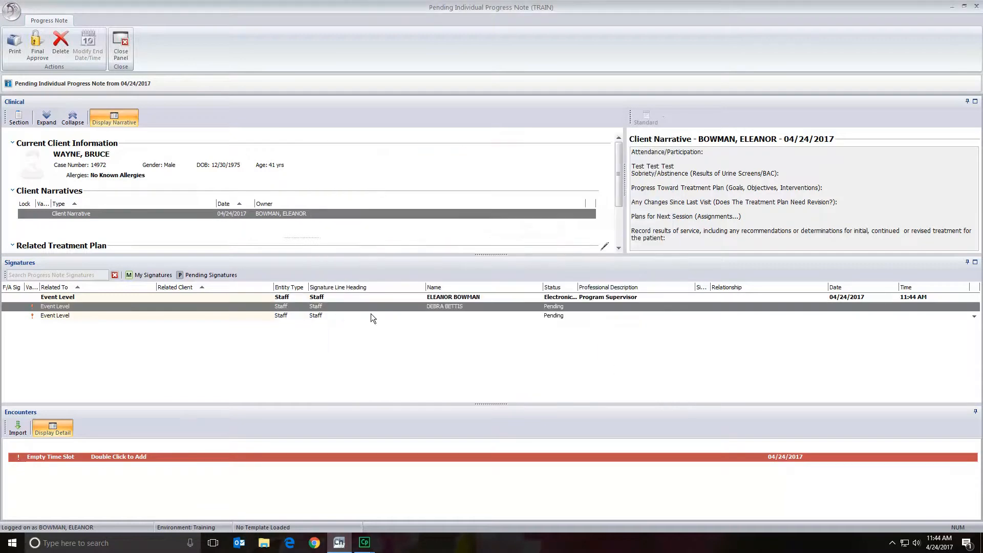
Step: Delete the two remaining pending staff signature lines, keeping only the signed one
right_click(320, 316)
left_click(367, 394)
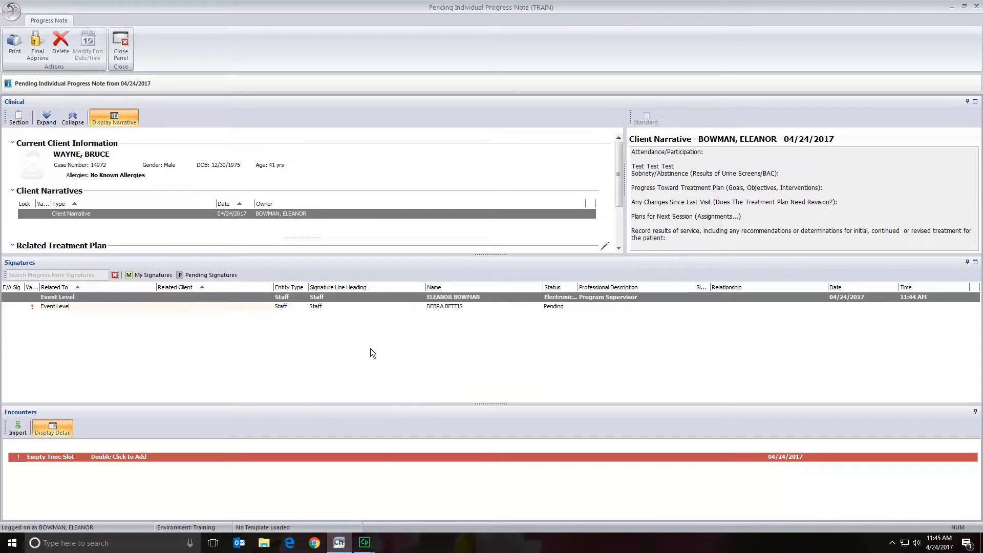
right_click(331, 306)
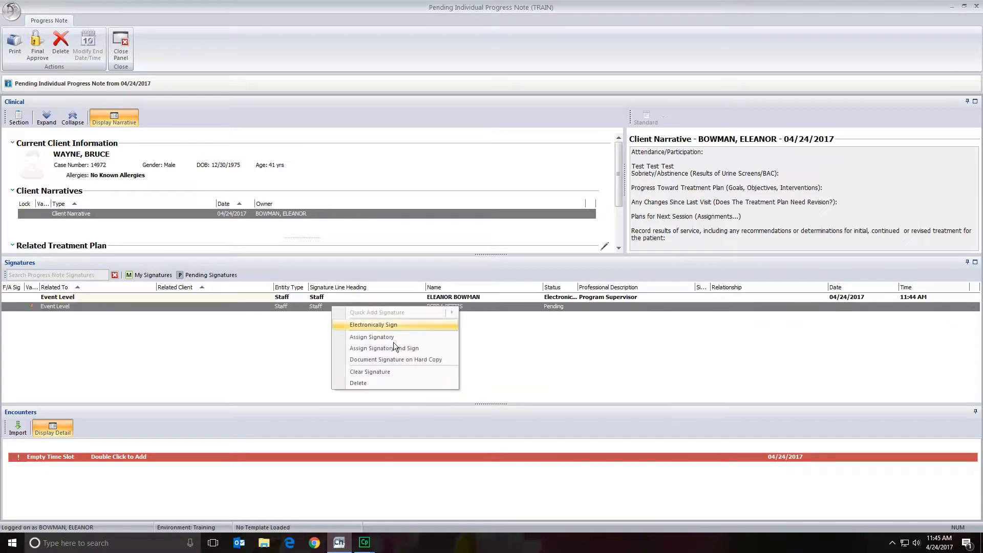
left_click(382, 382)
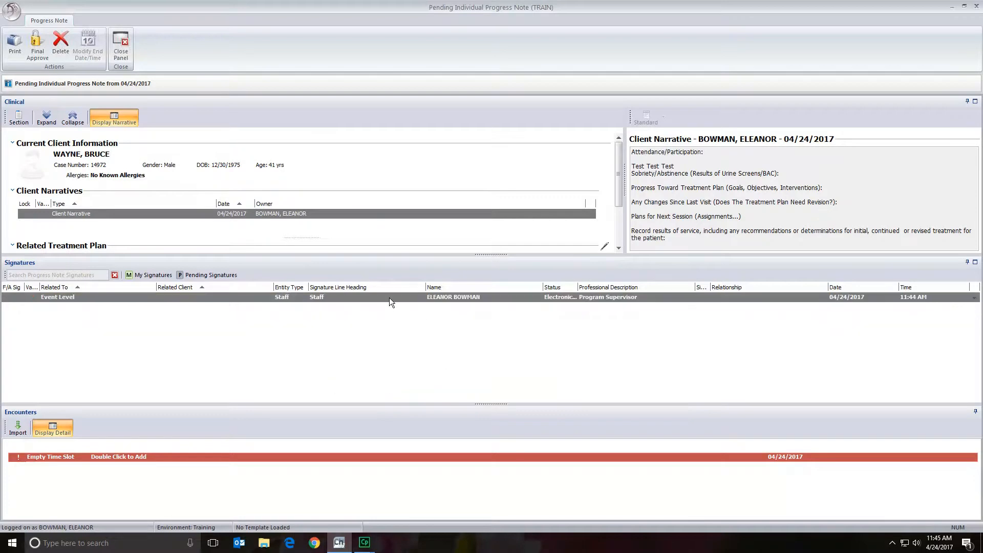
Step: Enlarge the Encounters area, start an encounter in the empty time slot and enter the clinician as both staff and supervisor
left_click_drag(481, 403, 474, 308)
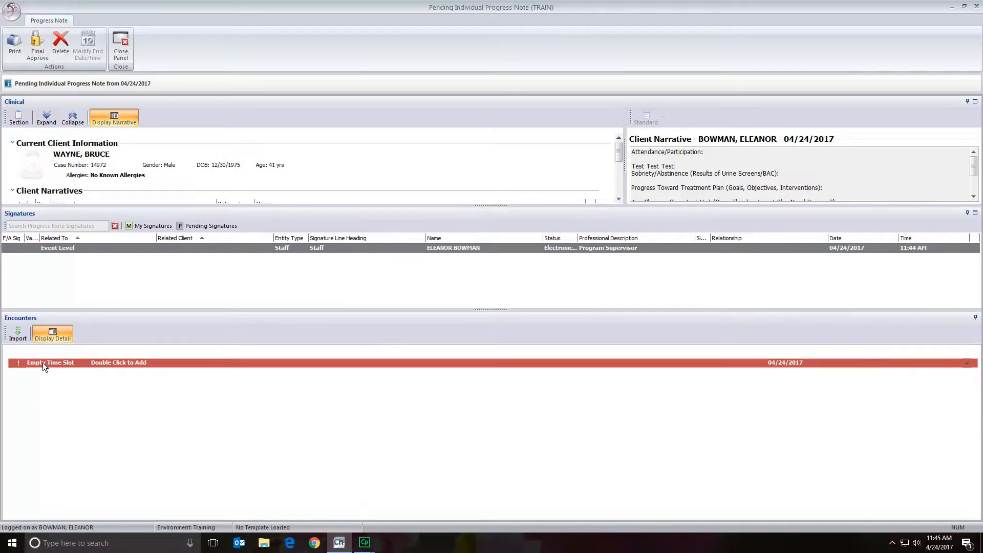
double_click(72, 363)
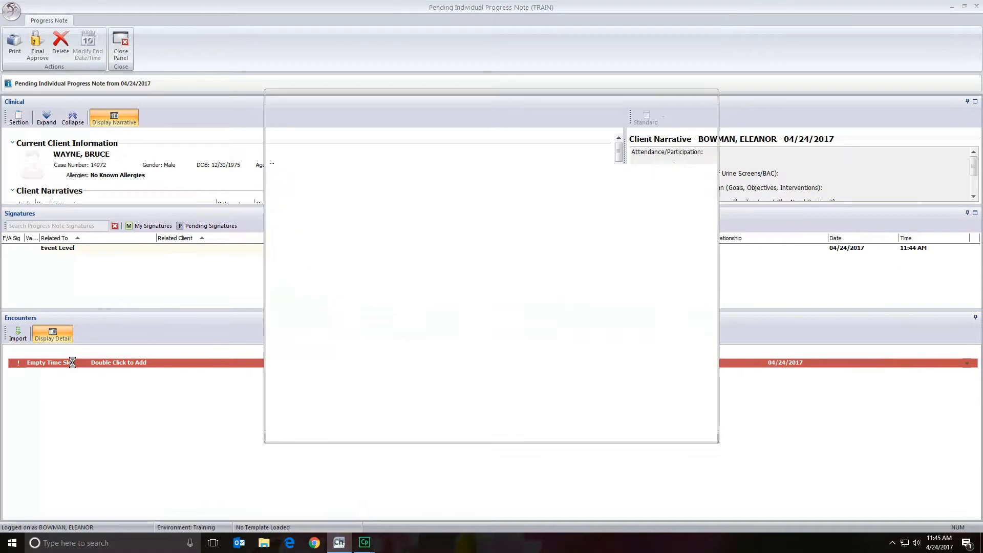
type("bow")
key("Tab")
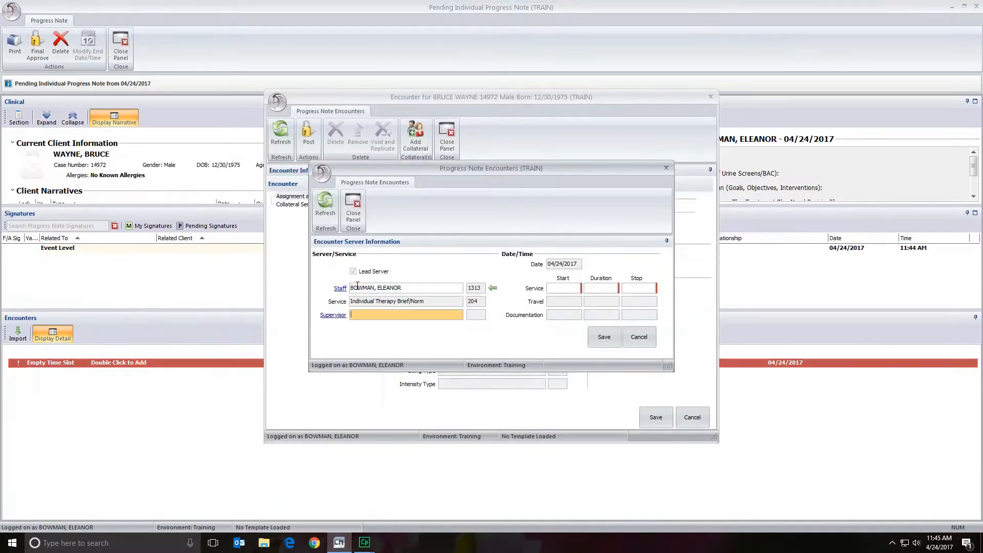
type("bow")
key("Tab")
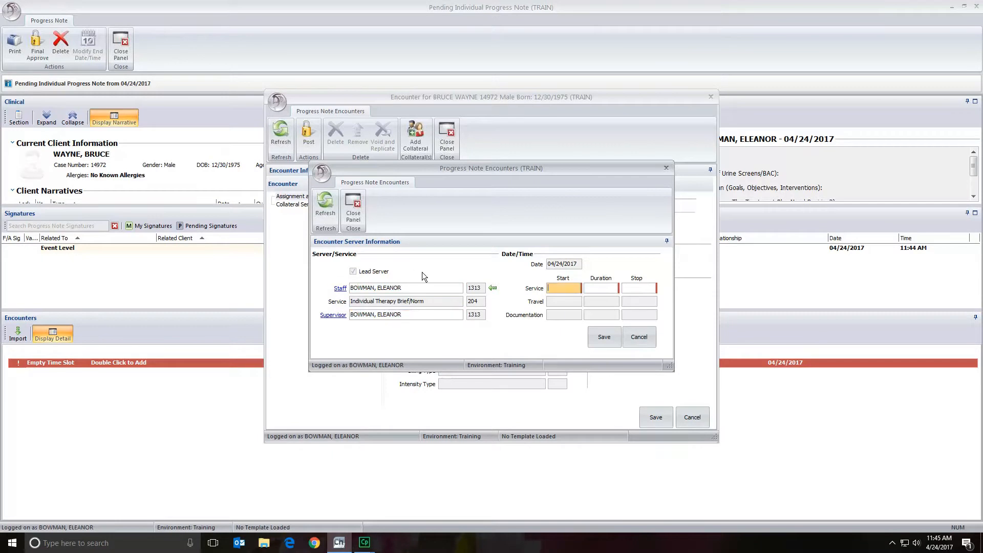
Step: Set the service start to 08:00 AM with a duration of 0:15 and save the encounter server information
type("800")
key("Tab")
type("15")
key("Tab")
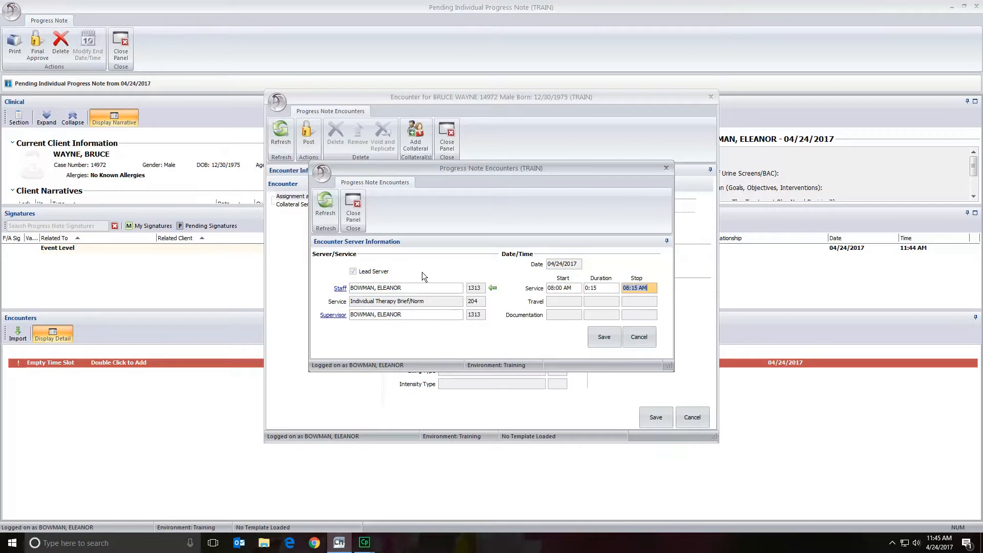
left_click(598, 338)
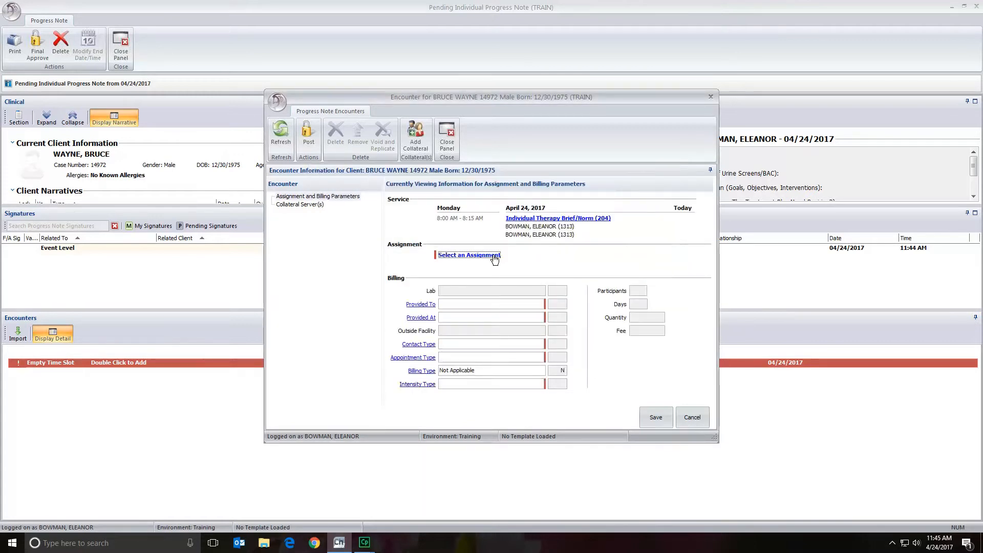
Step: Assign the encounter to WEST ONONDAGA ST (12) / DRP (1231), with Provided To as Client and Provided At as Office
left_click(493, 255)
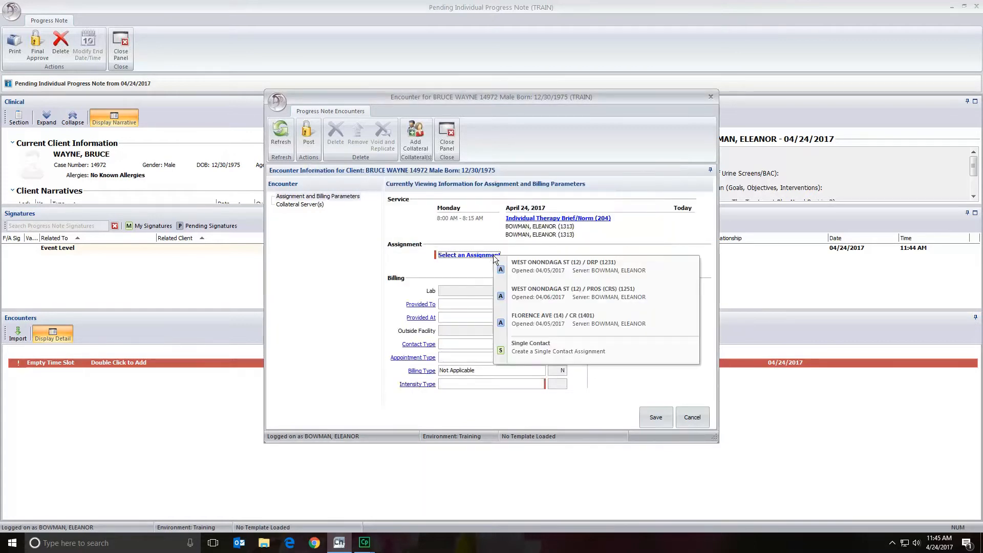
left_click(555, 272)
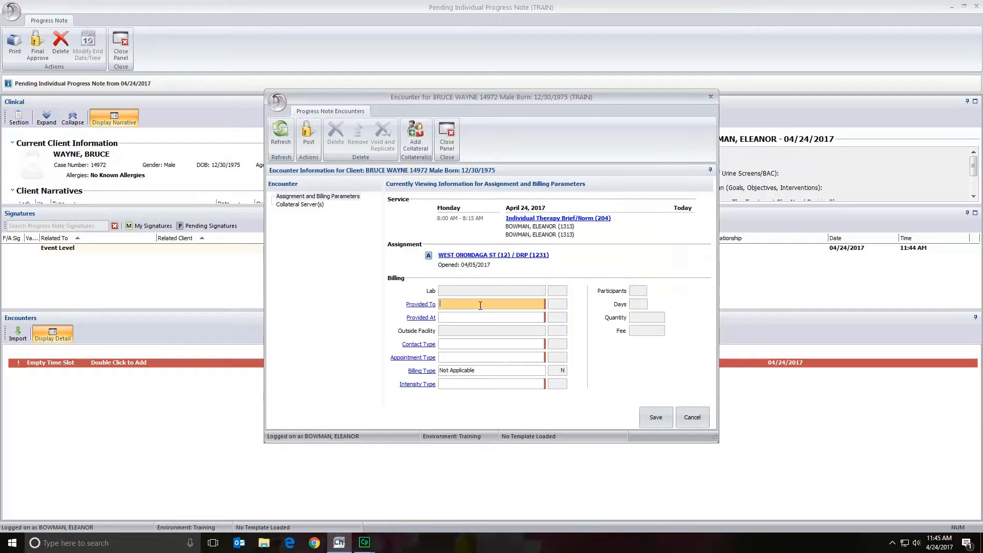
type("c")
key("Tab")
type("o")
key("Tab")
Step: Set Contact Type to Face to Face, Appointment Type to Scheduled and Intensity Type to Routine, and save the encounter
type("f")
key("Tab")
type("1")
key("Tab")
key("Tab")
type("r")
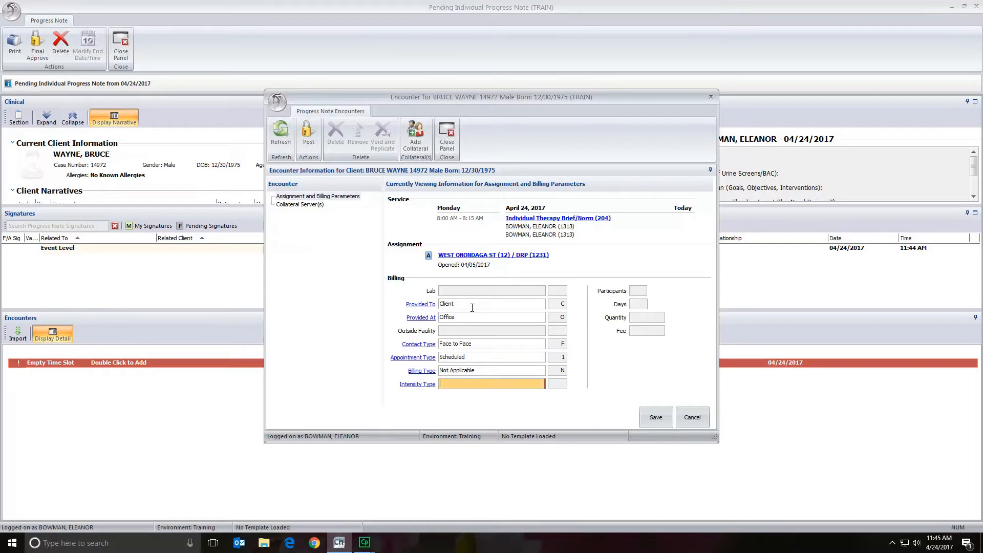
key("Tab")
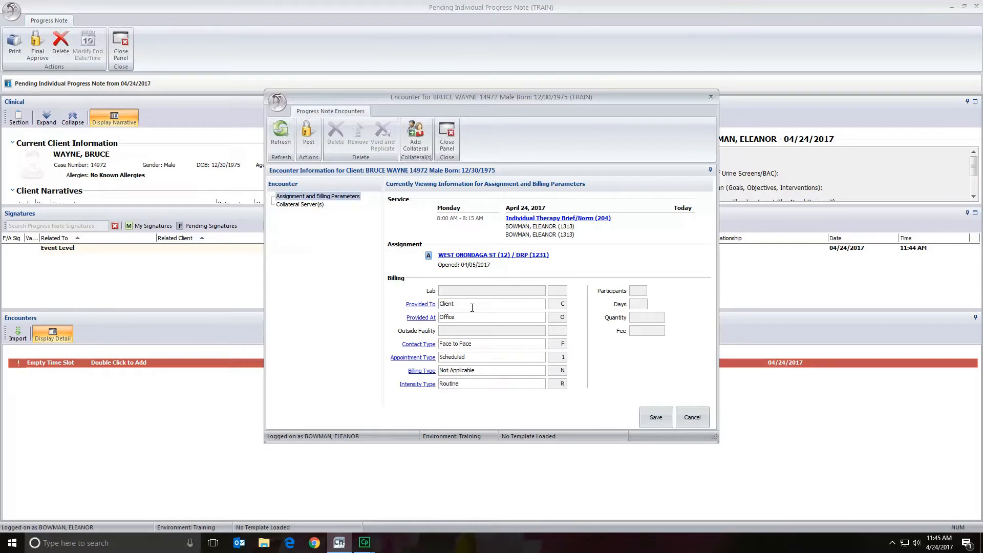
left_click(647, 415)
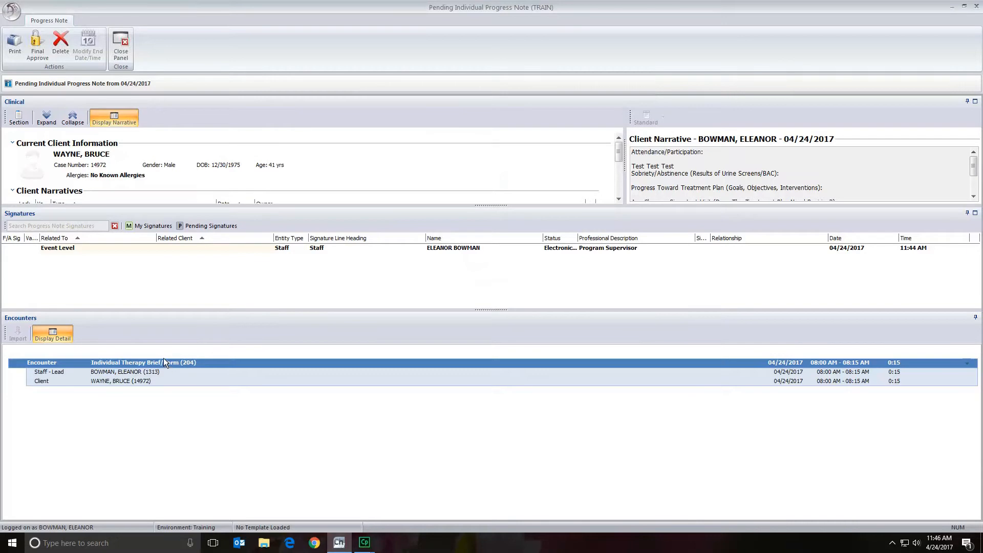
Step: Final approve the progress note, continuing the save despite the overlapping service
left_click(38, 41)
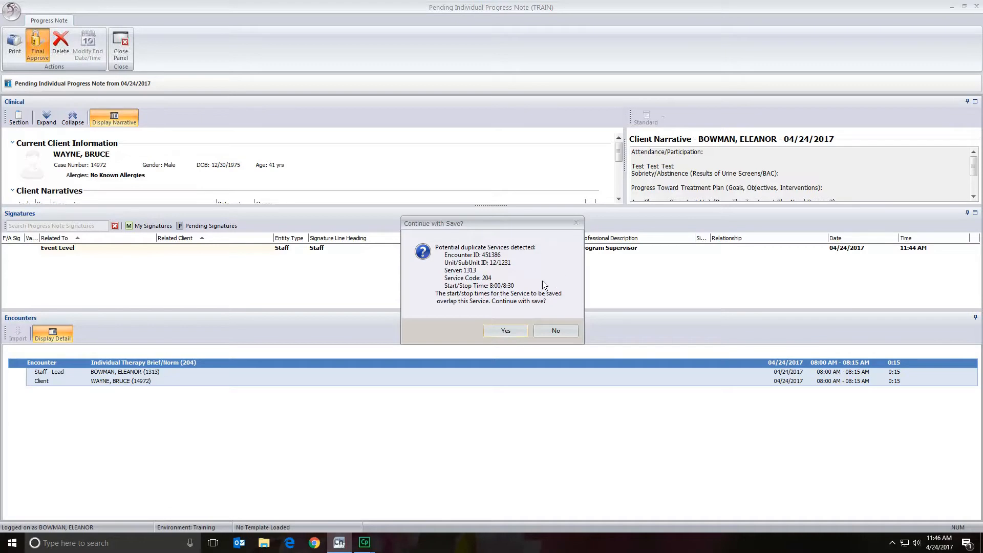
left_click(516, 332)
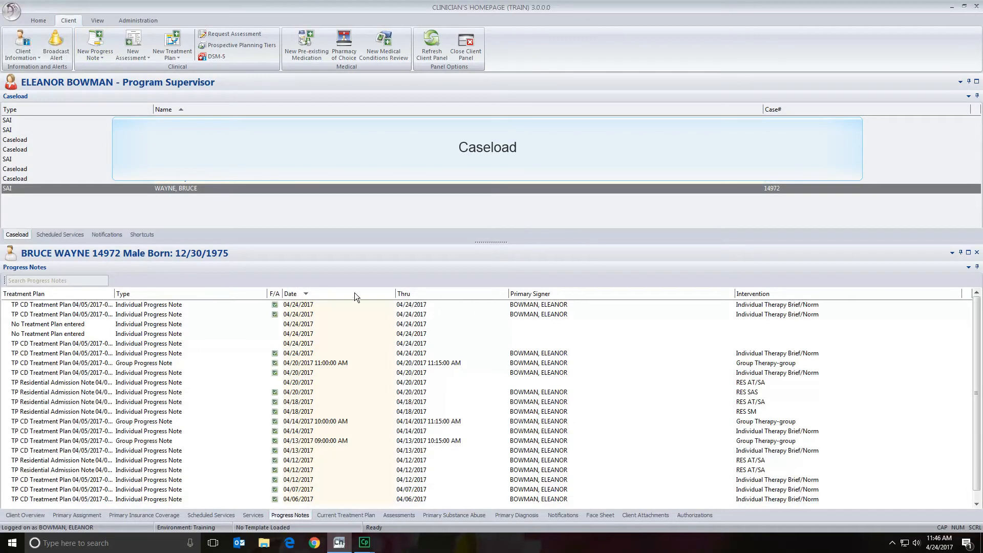
Step: Review the first final-approved 04/24/2017 individual progress note in the list, and close both it and the client panel
double_click(423, 305)
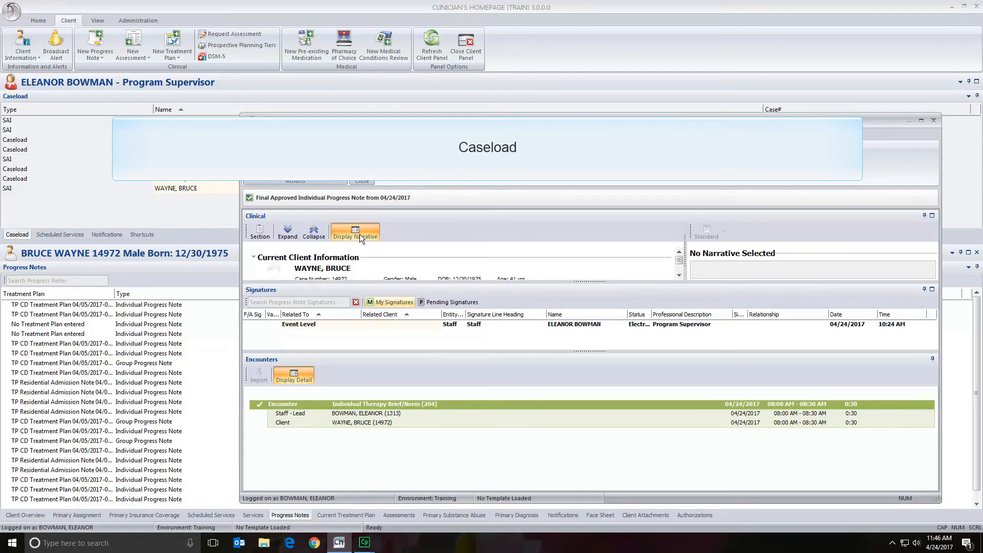
left_click(363, 181)
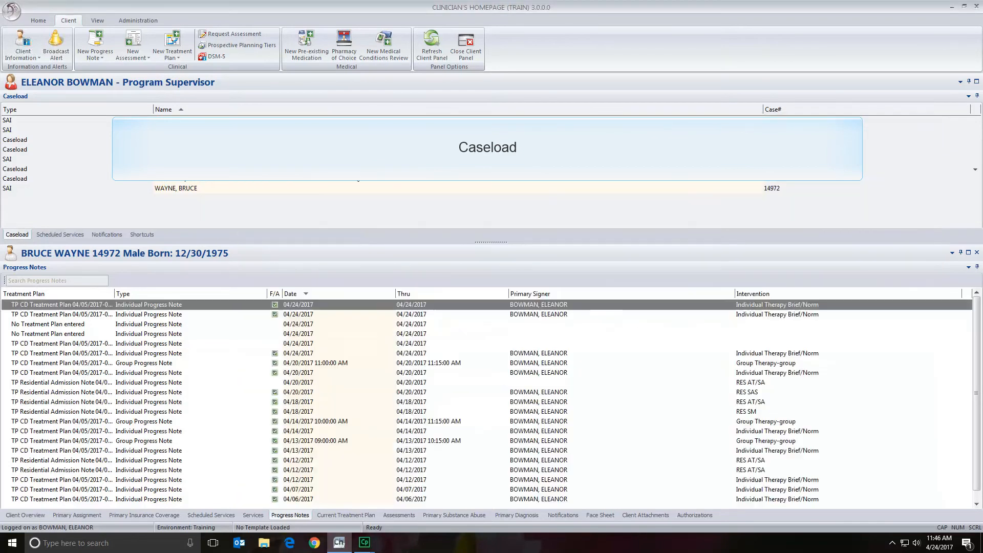
left_click(459, 47)
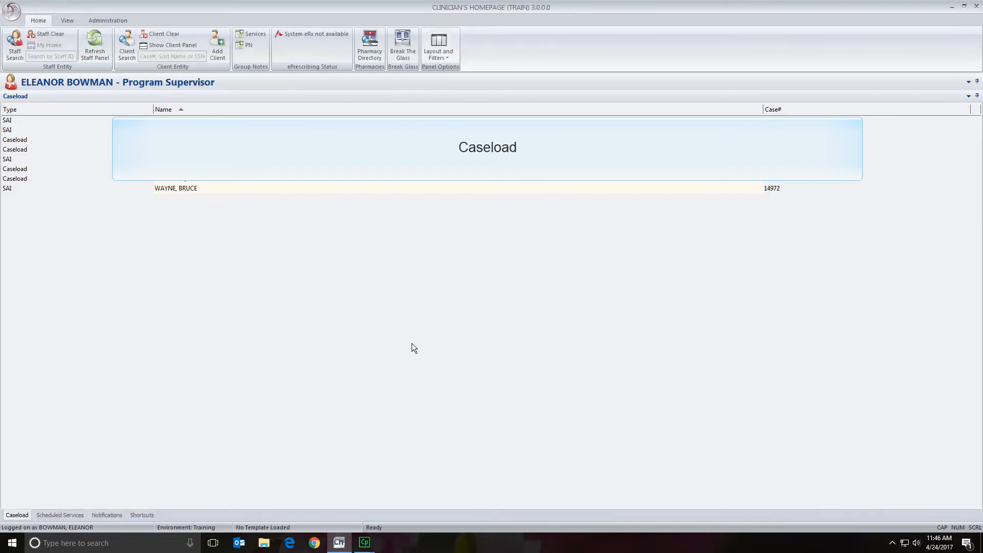